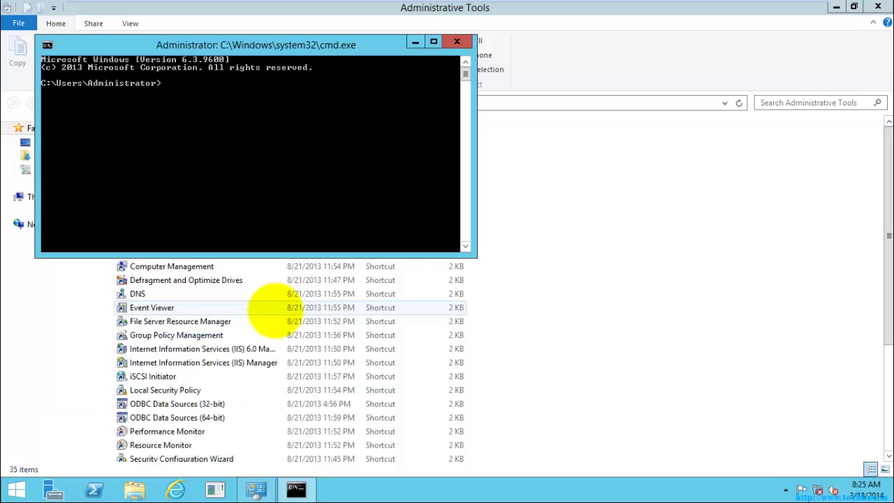
Move the elevated Command Prompt window to the middle of the screen
left_click_drag(250, 50, 438, 171)
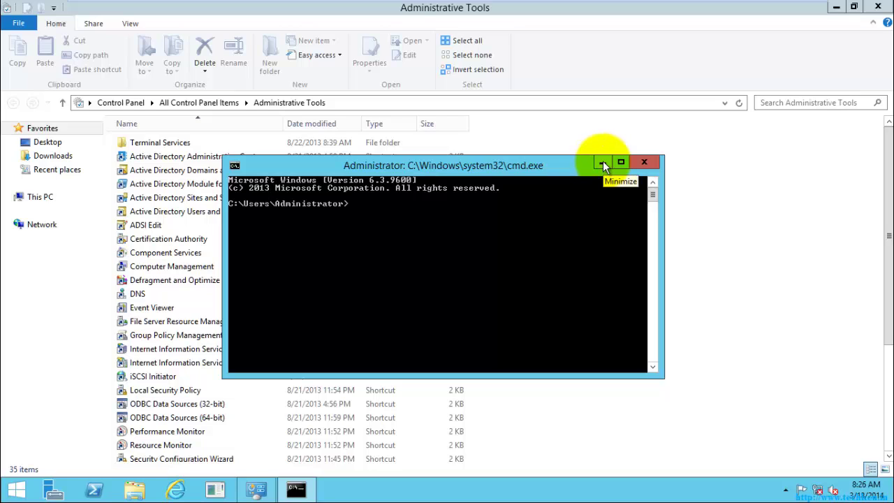
Minimize Command Prompt and launch Group Policy Management from Administrative Tools
left_click(603, 162)
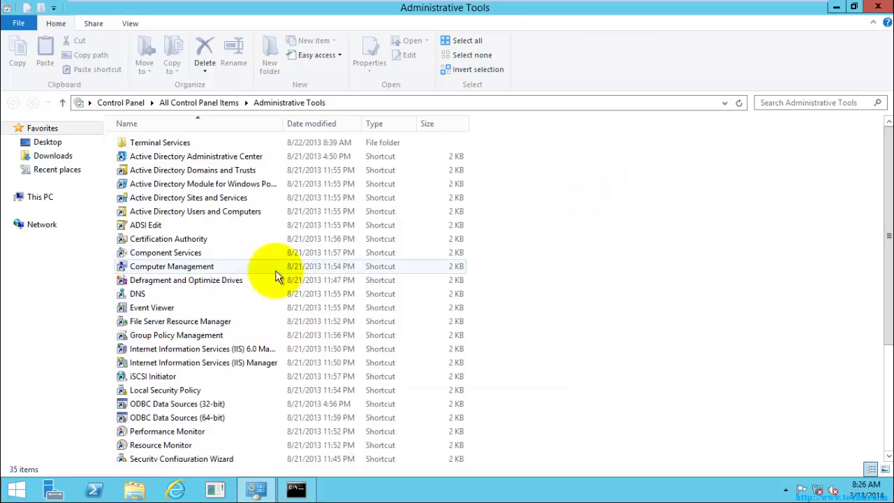
left_click(207, 339)
double_click(207, 338)
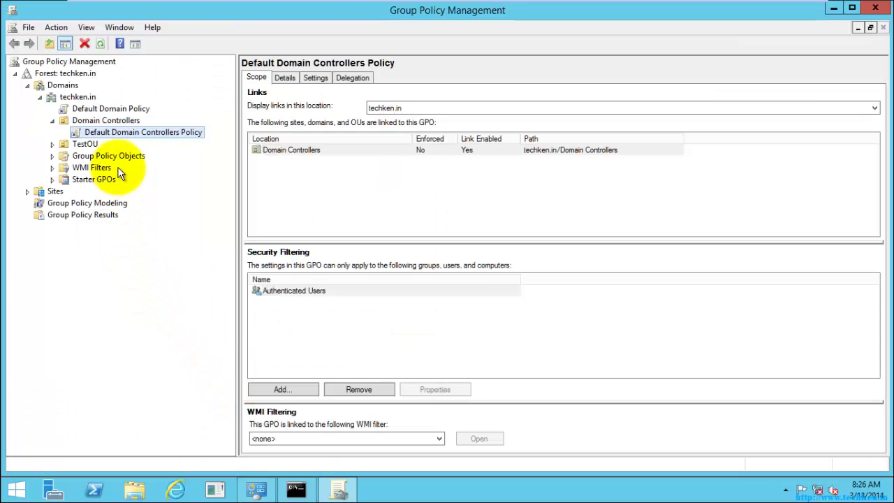
View Default Domain Policy links, suppress the link warning permanently, then select Default Domain Controllers Policy
left_click(106, 107)
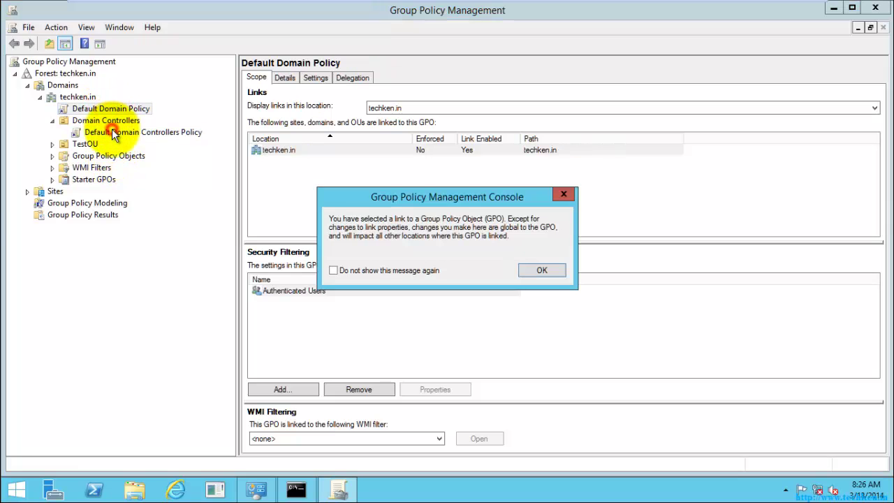
left_click(389, 270)
left_click(542, 270)
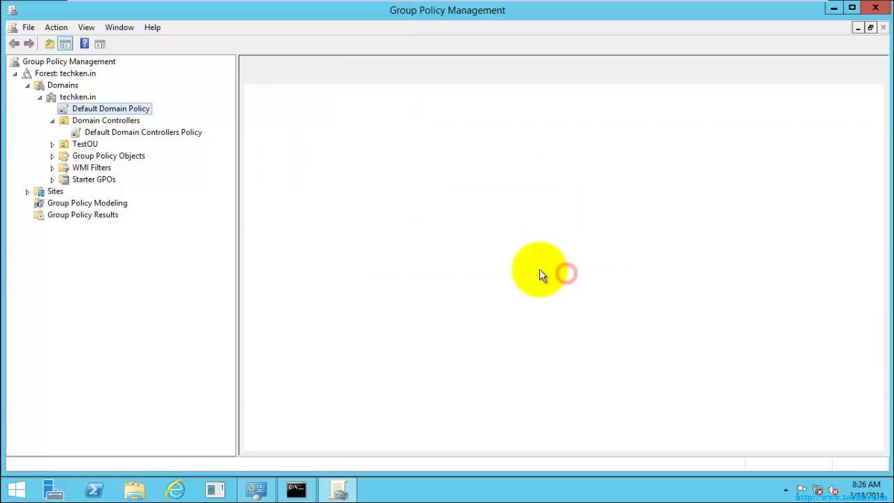
left_click(124, 133)
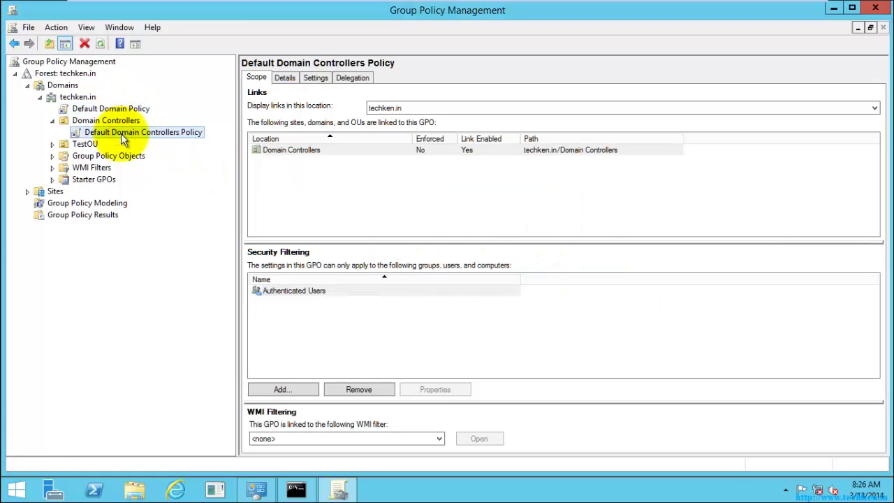
Edit the Default Domain Controllers Policy and browse to Security Settings > Account Policies > Password Policy
right_click(122, 134)
left_click(149, 142)
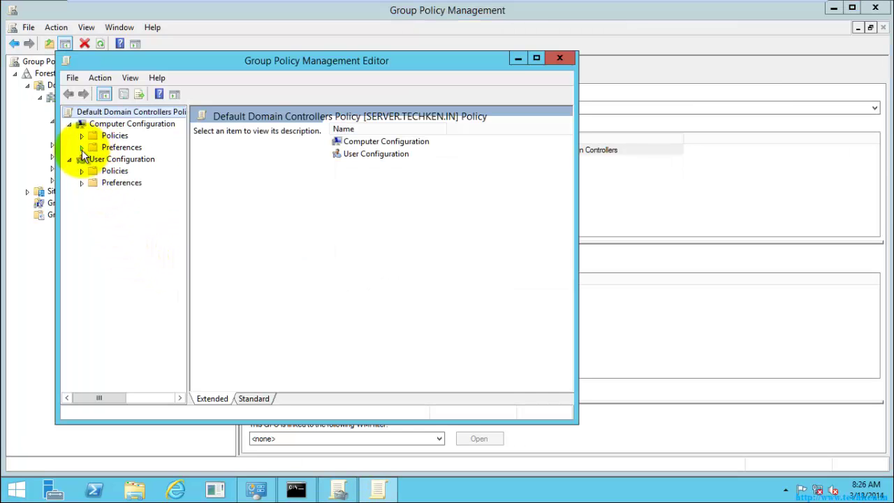
left_click(81, 135)
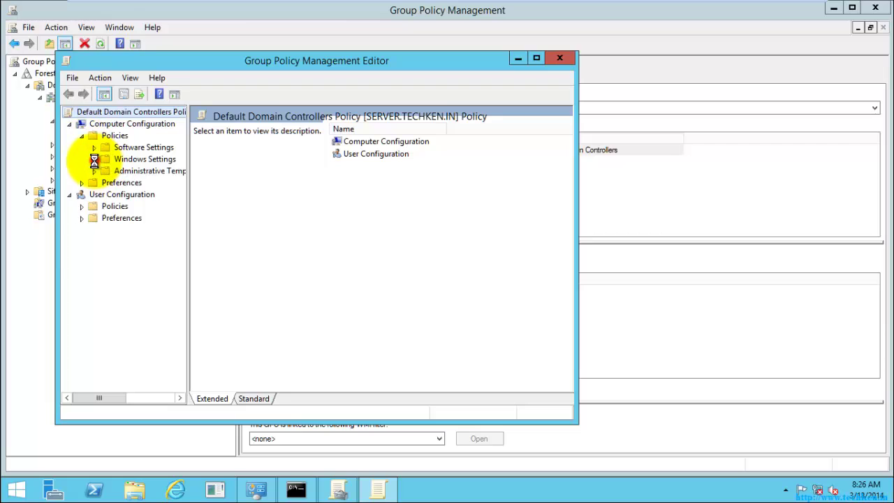
left_click(93, 159)
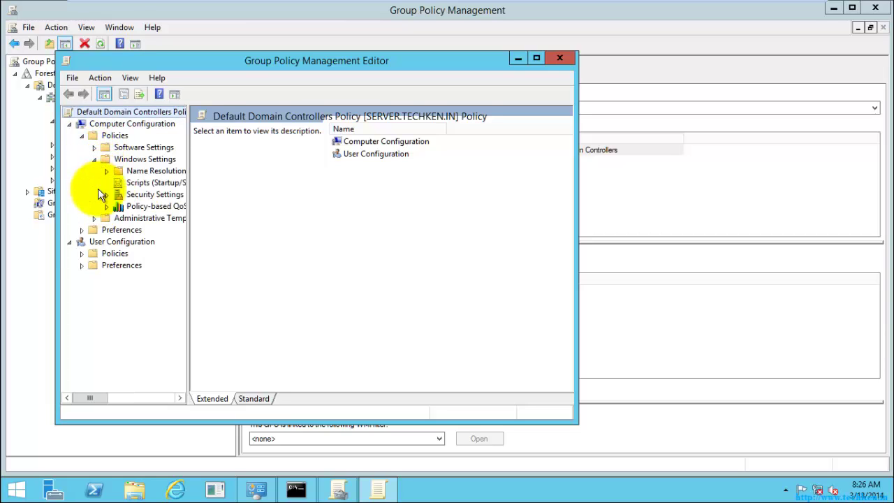
double_click(279, 62)
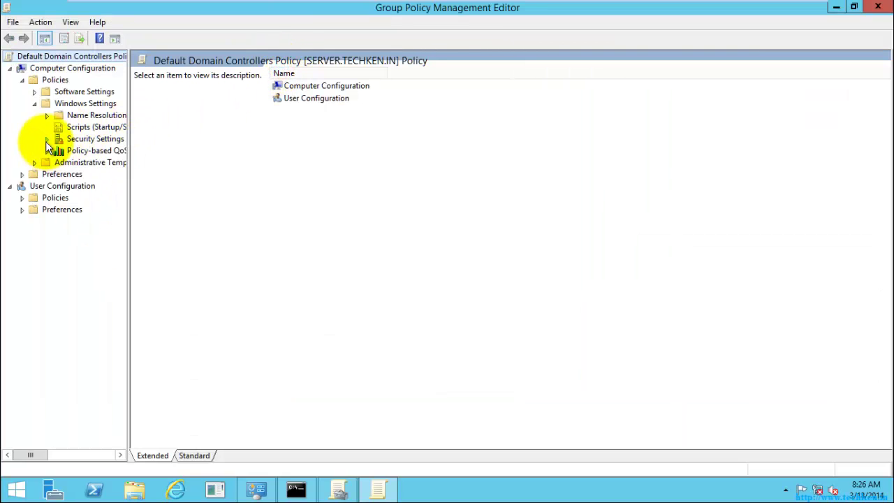
left_click(46, 139)
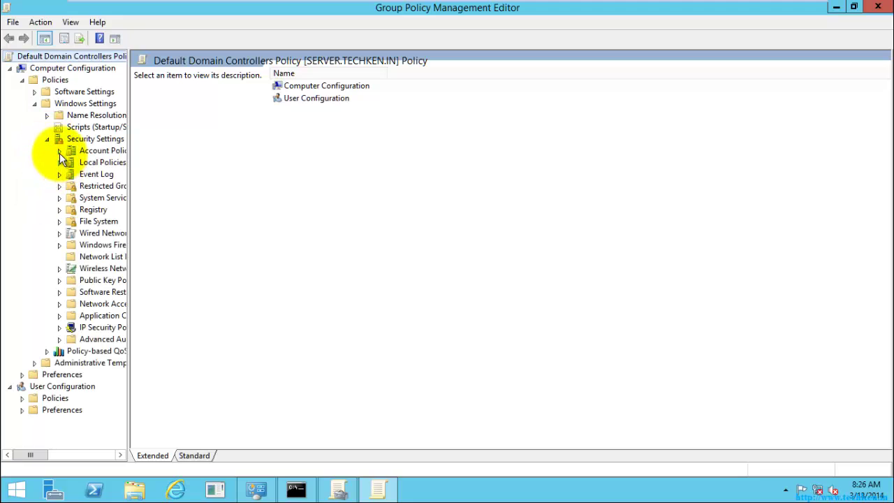
left_click(60, 151)
left_click(101, 162)
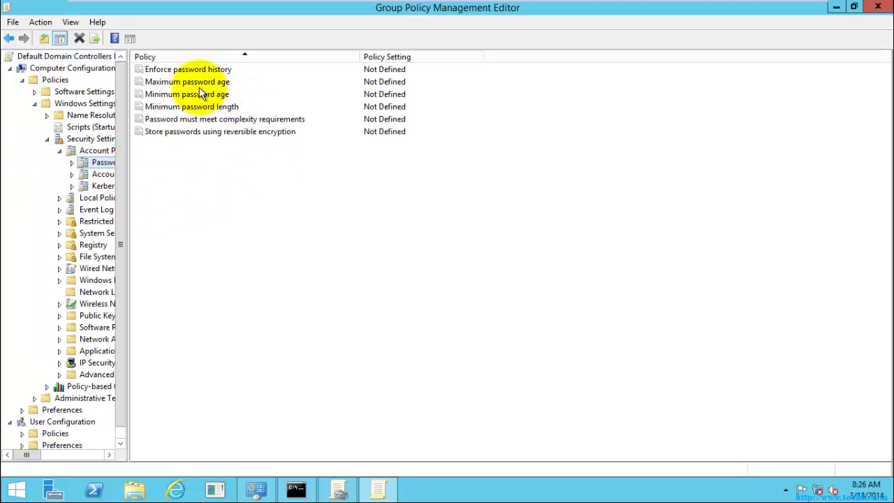
Define Enforce password history as 10 passwords remembered and close the editor
double_click(190, 69)
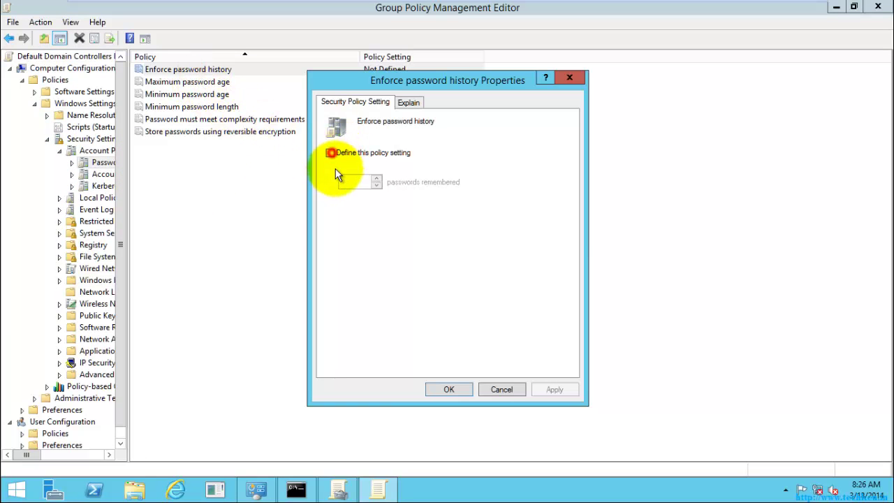
left_click(331, 152)
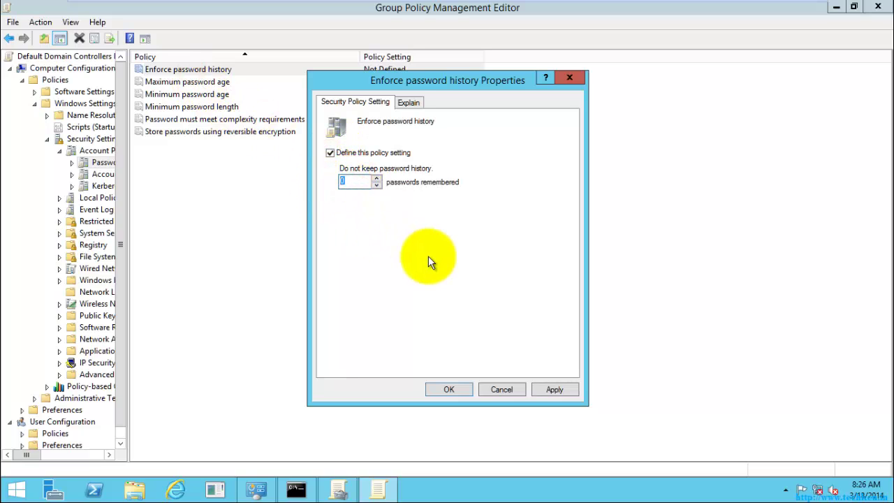
type("10")
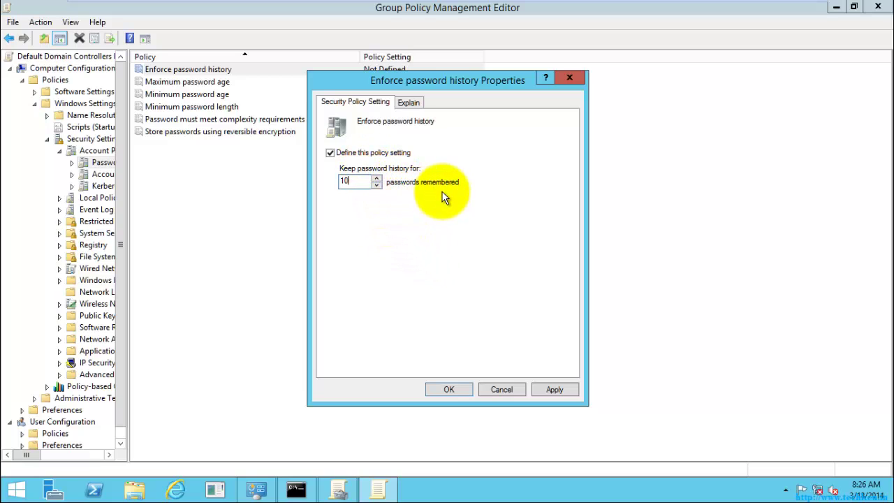
double_click(354, 180)
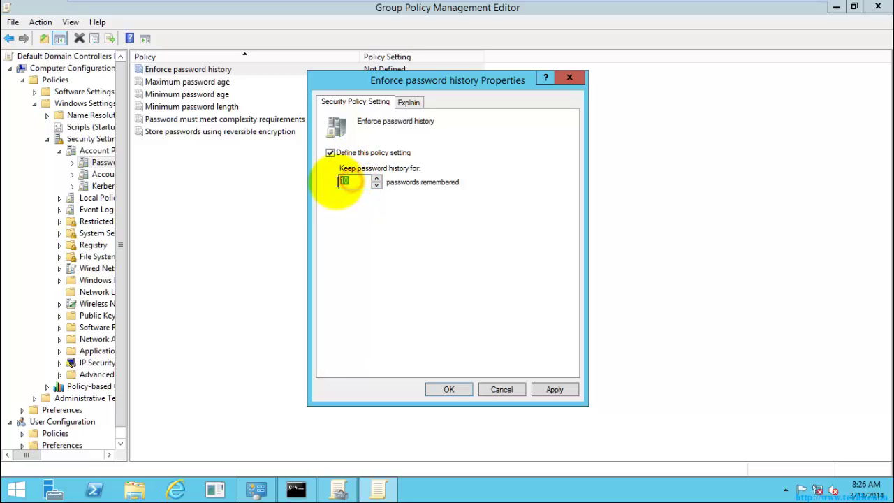
left_click(453, 389)
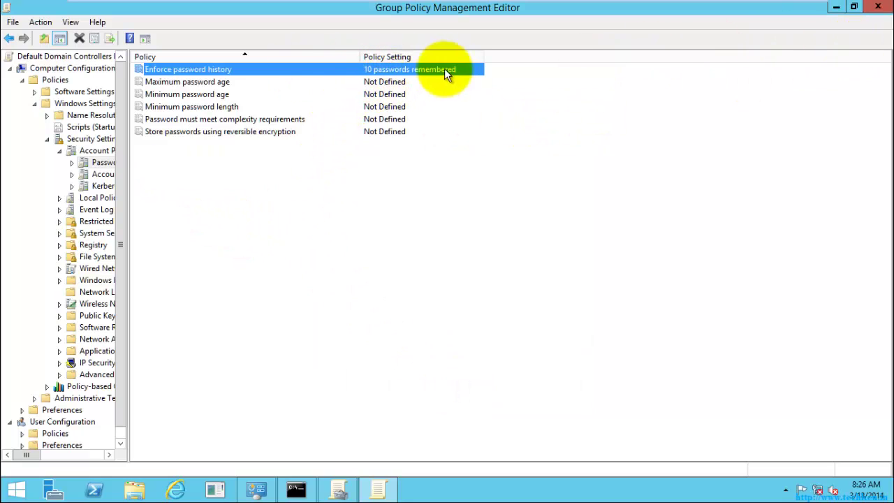
left_click(878, 8)
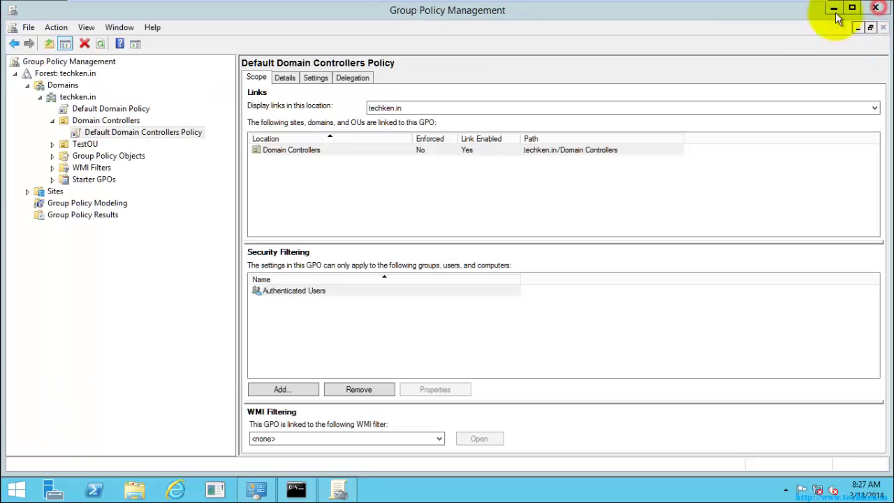
Close Group Policy Management and Administrative Tools, refresh the desktop, and restore Command Prompt
left_click(877, 8)
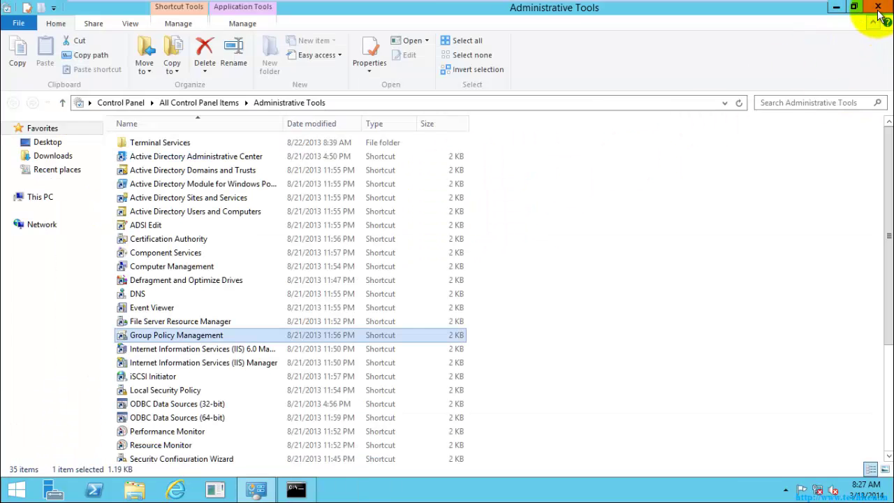
left_click(878, 8)
right_click(418, 111)
left_click(451, 145)
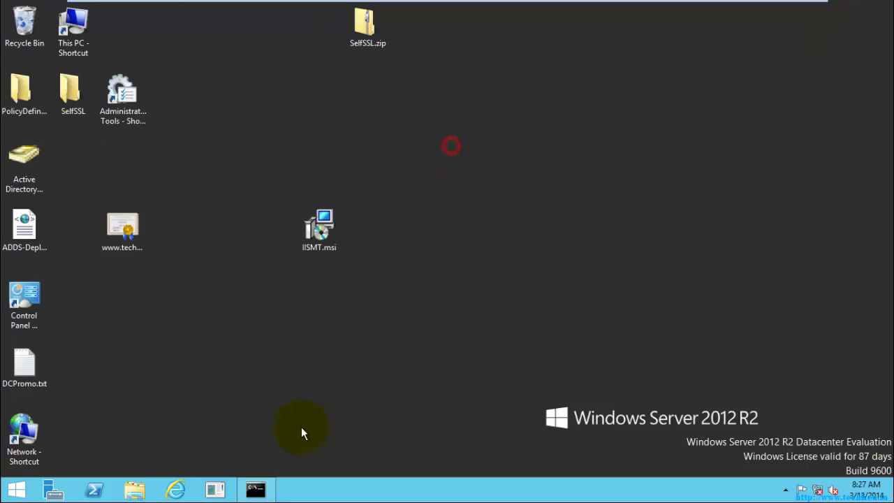
left_click(255, 490)
left_click(395, 262)
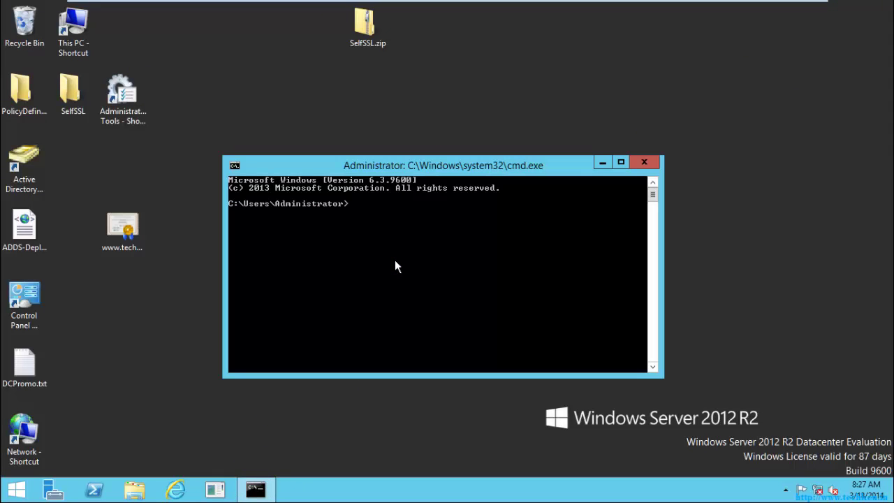
Run 'dcgpofix /?' to display the utility's help, then recall that command
type("dcgpofi9")
key("BackSpace")
type("x /?")
key("Return")
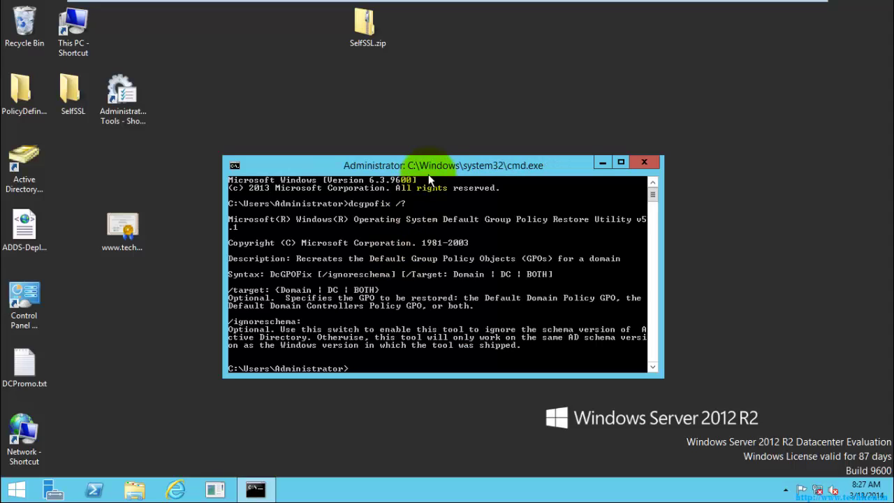
left_click_drag(428, 167, 424, 127)
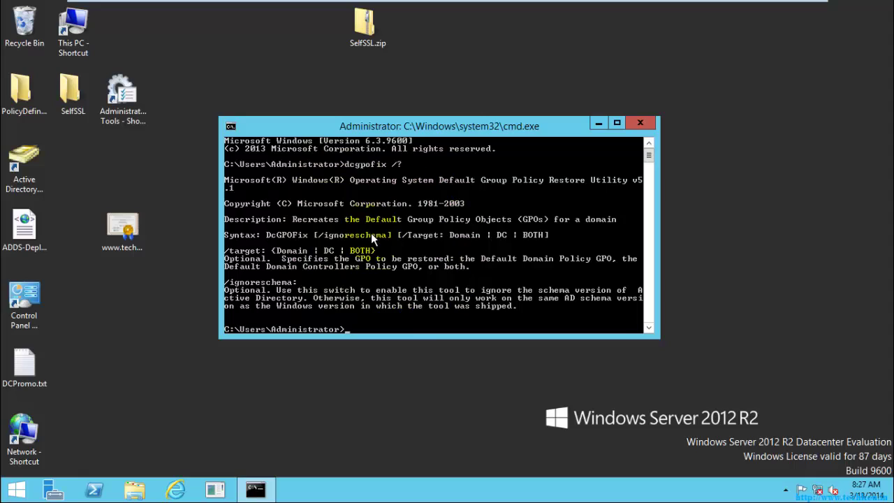
left_click(375, 321)
key("Up")
Run dcgpofix and answer y to both prompts to reset the two default GPOs for techken.in
key("Return")
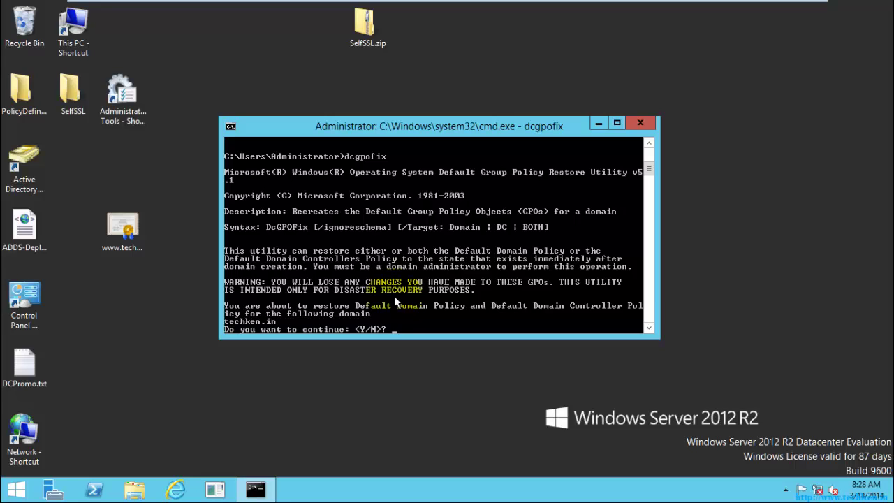
type("y")
key("Return")
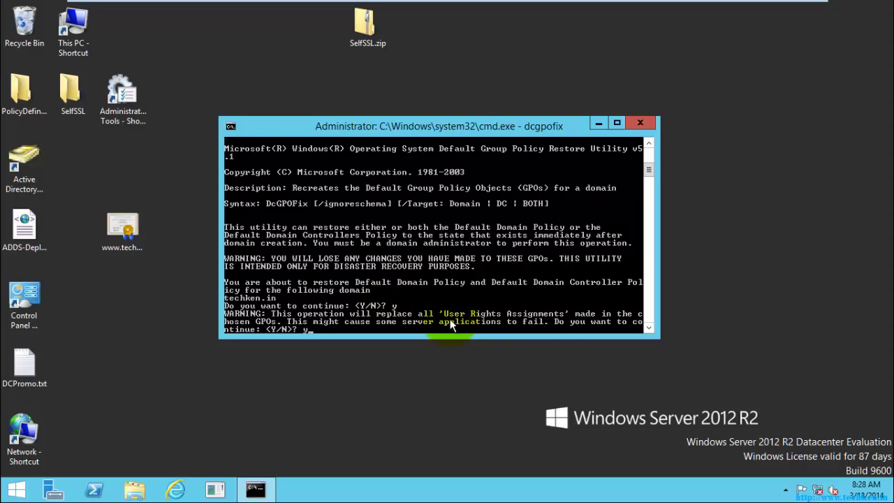
type("y")
key("Return")
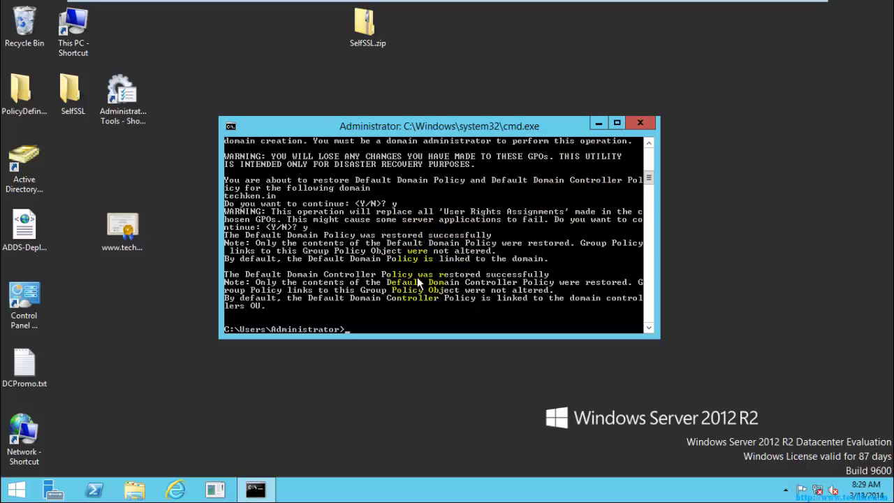
double_click(120, 97)
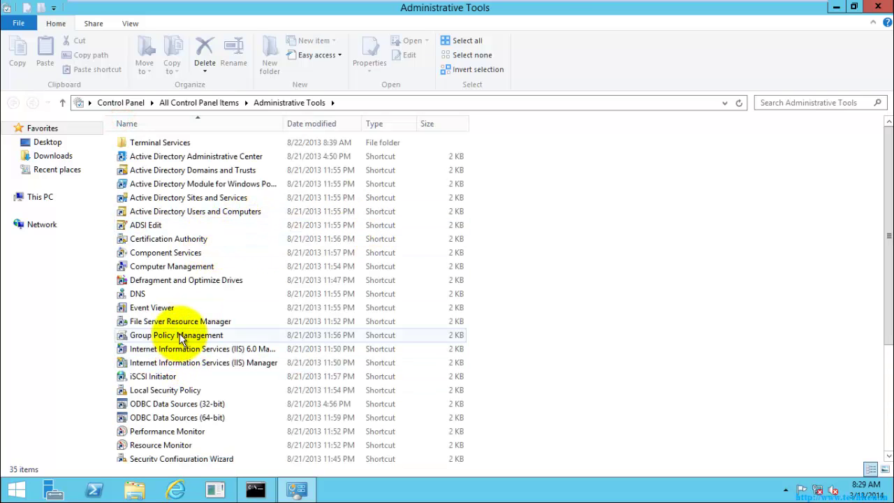
left_click(187, 336)
double_click(412, 341)
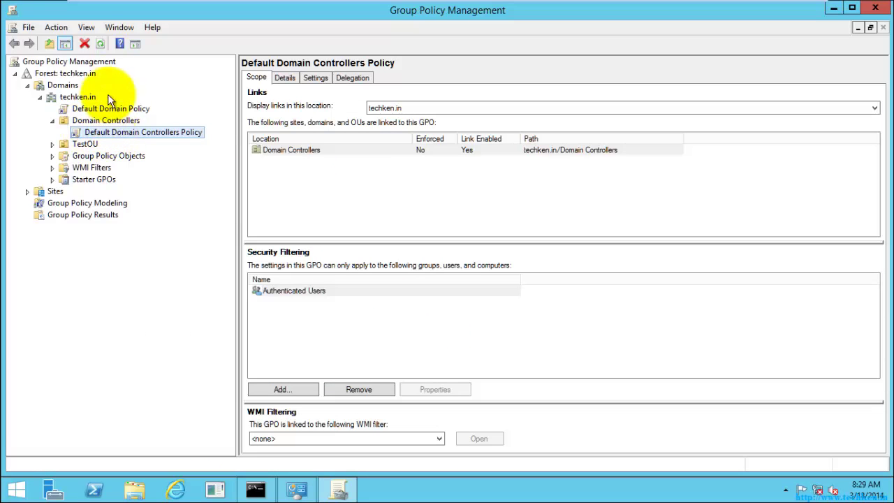
left_click(100, 44)
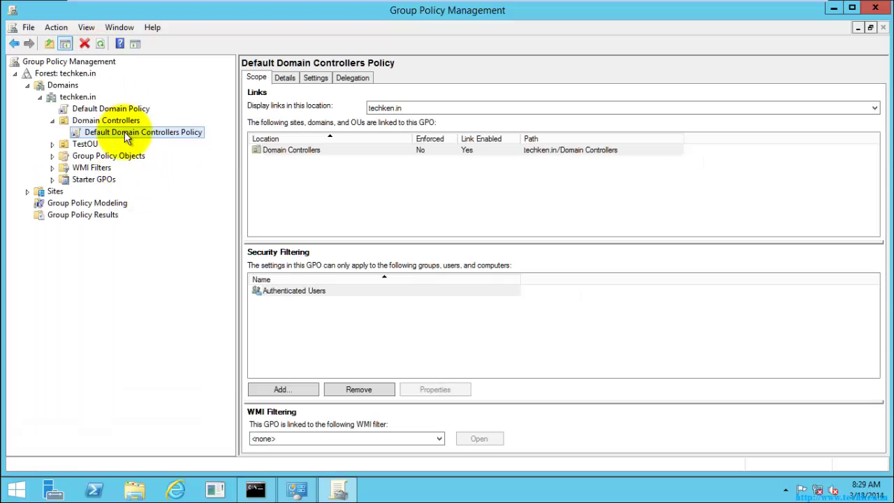
right_click(125, 132)
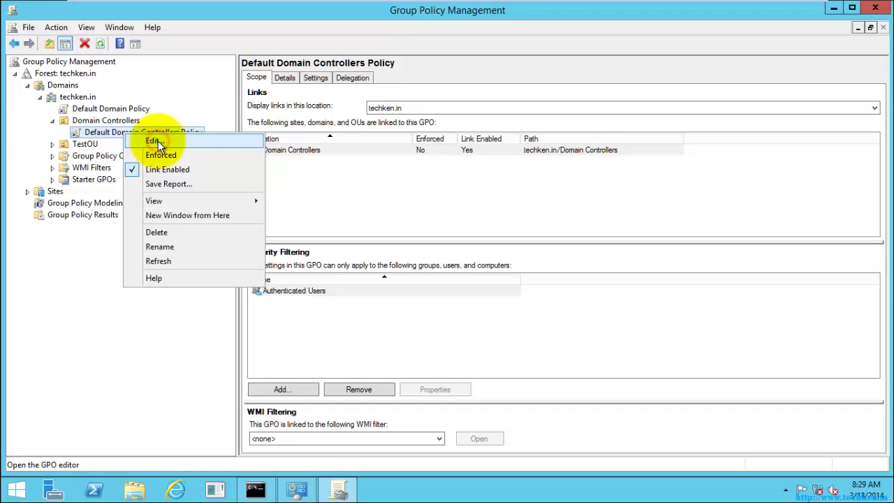
left_click(158, 142)
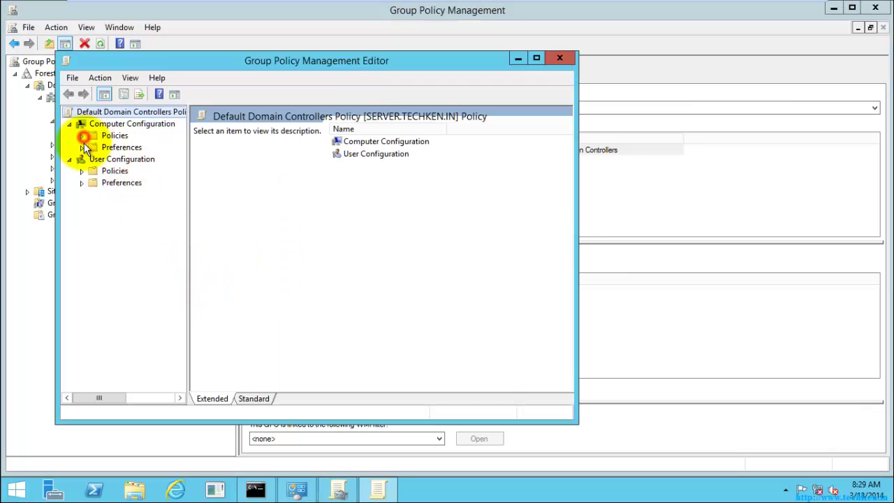
left_click(83, 136)
left_click(94, 159)
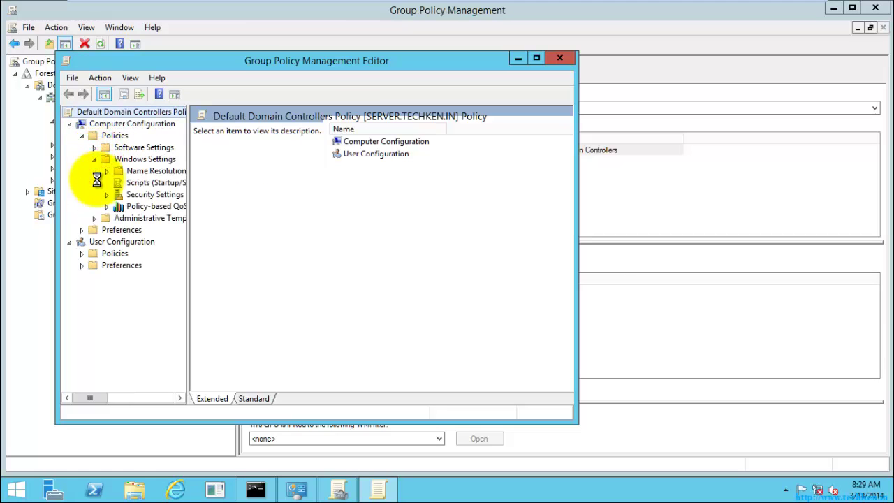
double_click(300, 59)
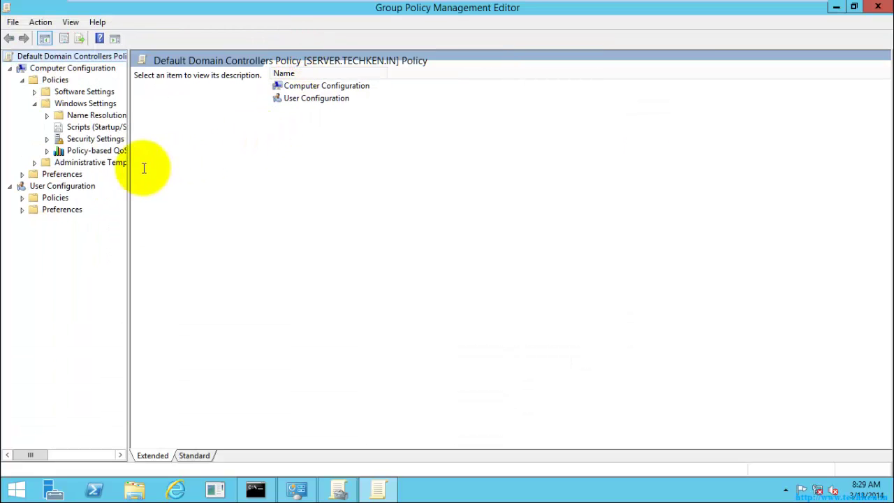
left_click_drag(129, 173, 250, 175)
left_click(47, 139)
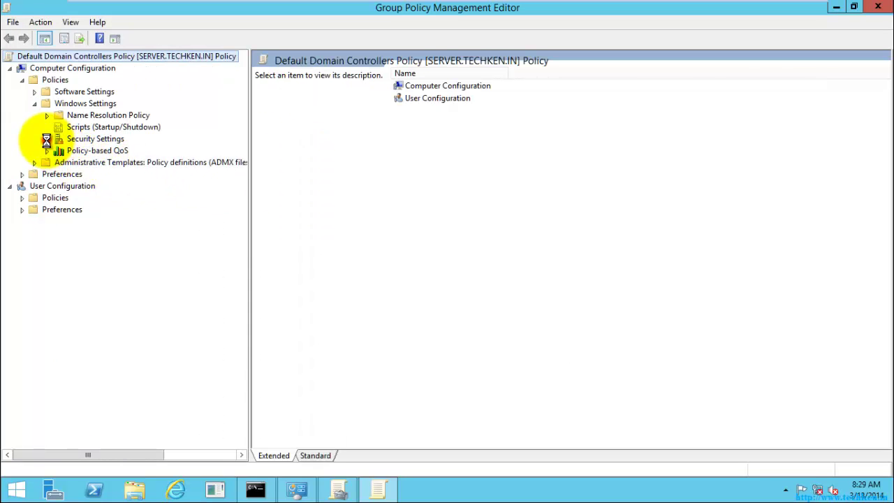
left_click(58, 151)
left_click(119, 162)
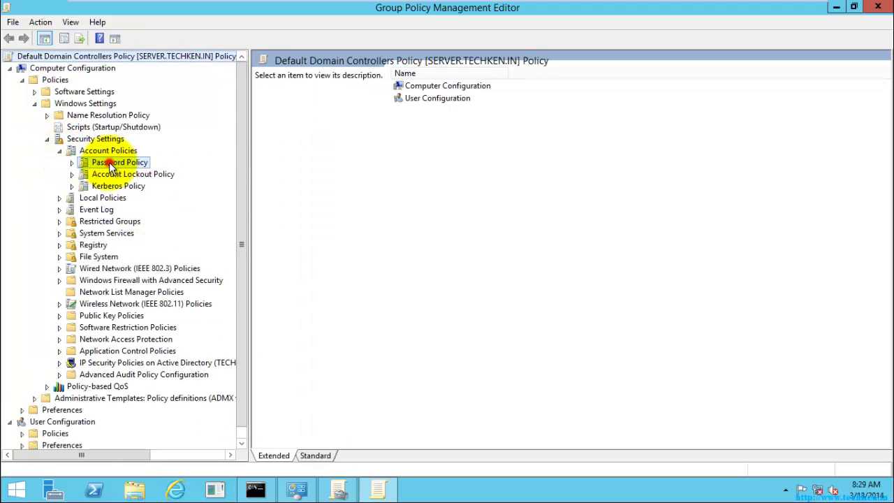
left_click(337, 71)
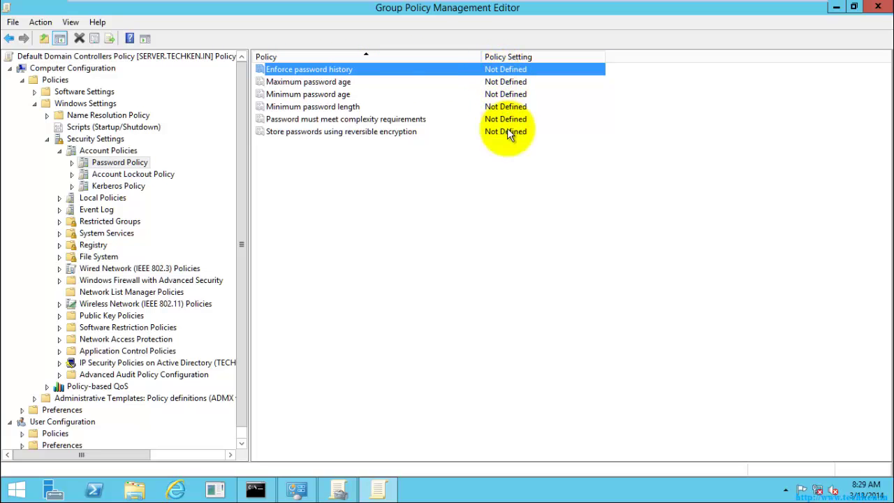
left_click(877, 7)
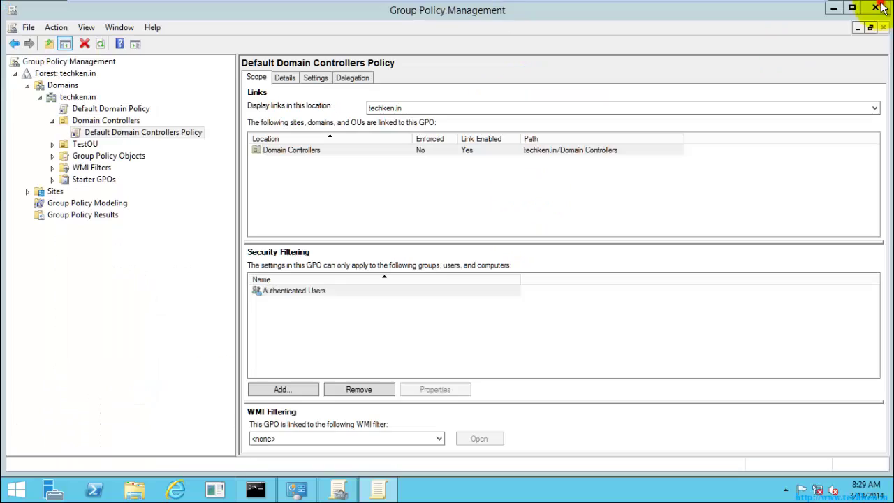
left_click(875, 8)
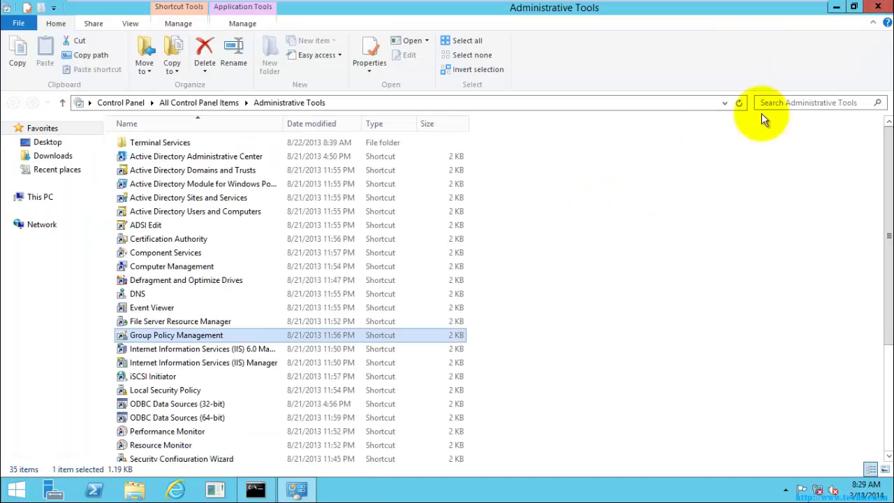
left_click(877, 7)
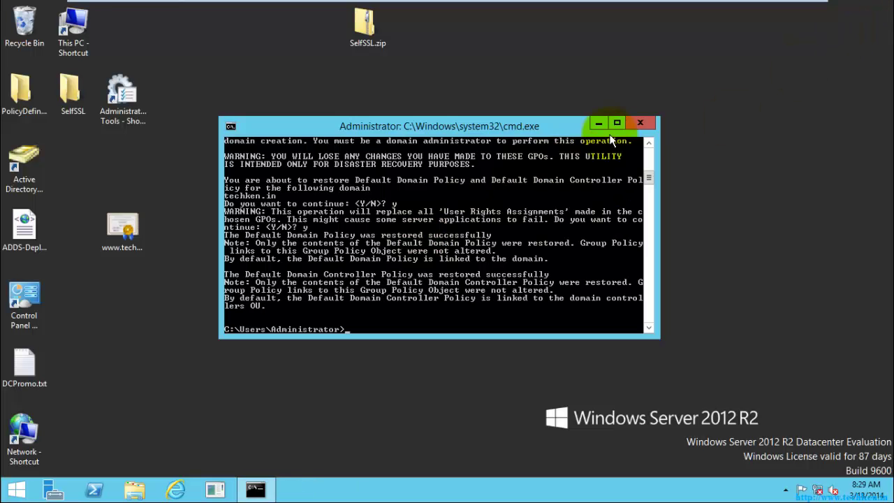